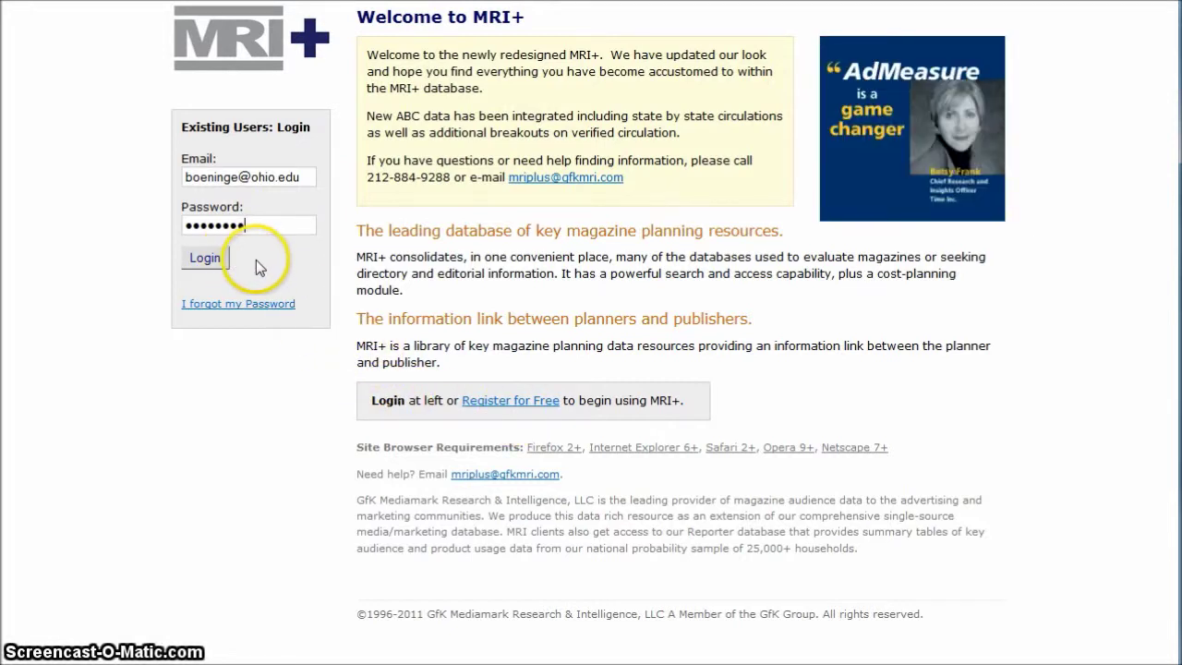
Log in with the entered credentials and choose the Fall 2010 Product report volume.
click(208, 262)
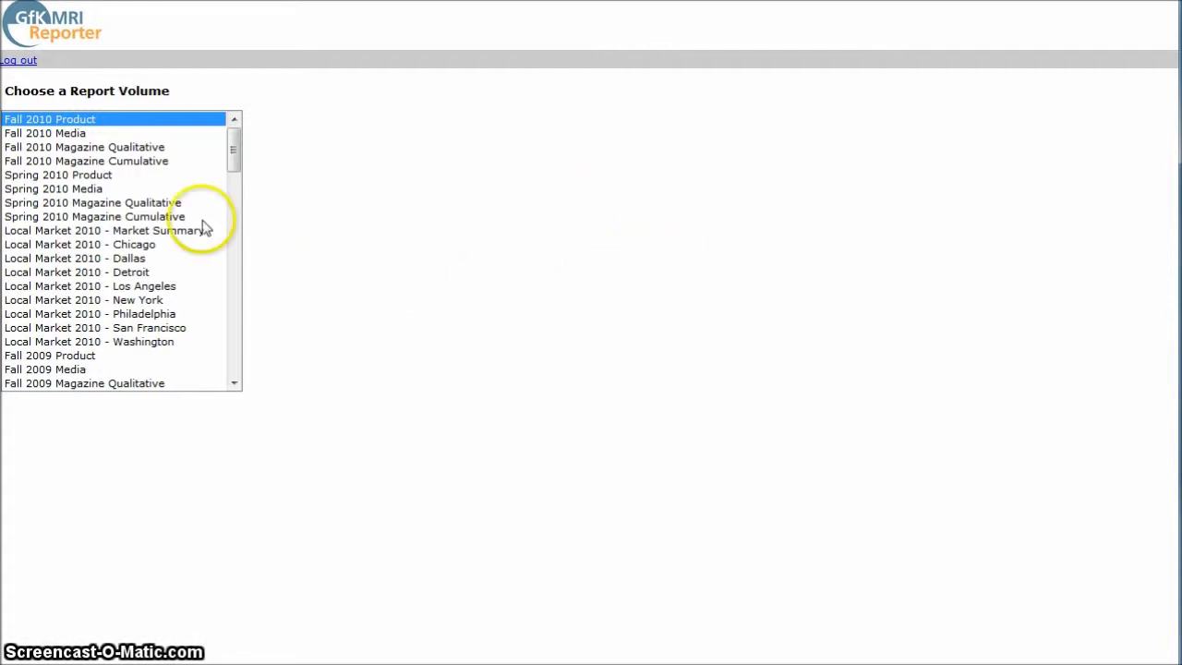
click(86, 121)
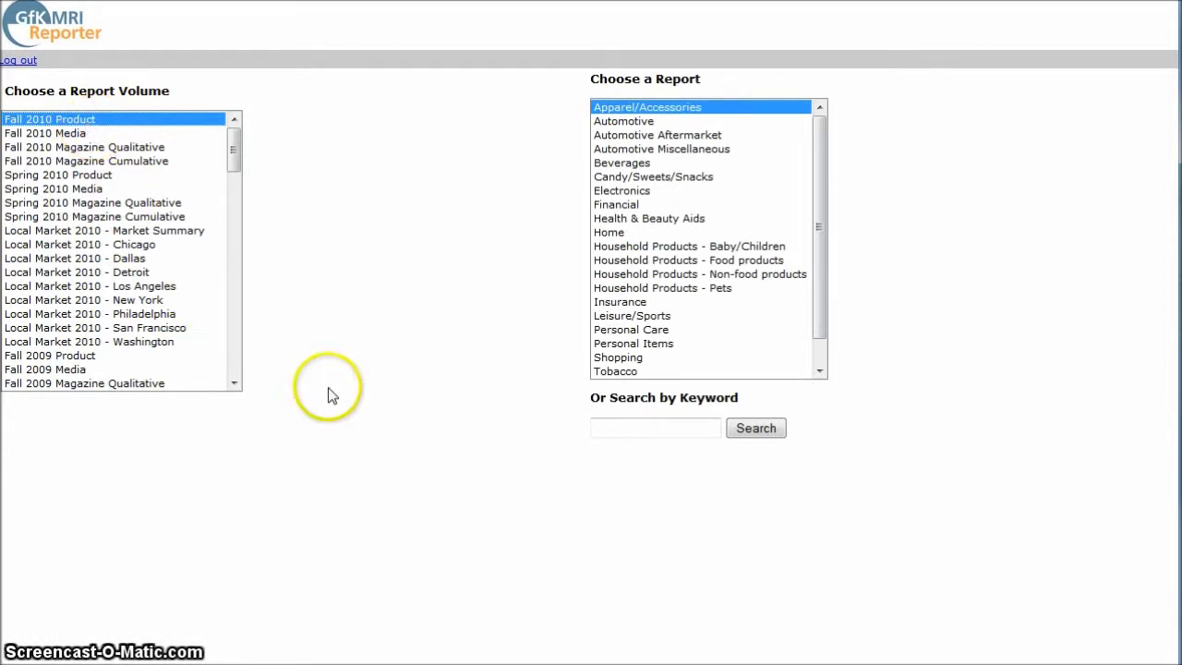
Search the Fall 2010 Product reports for the keyword "popcorn".
click(618, 427)
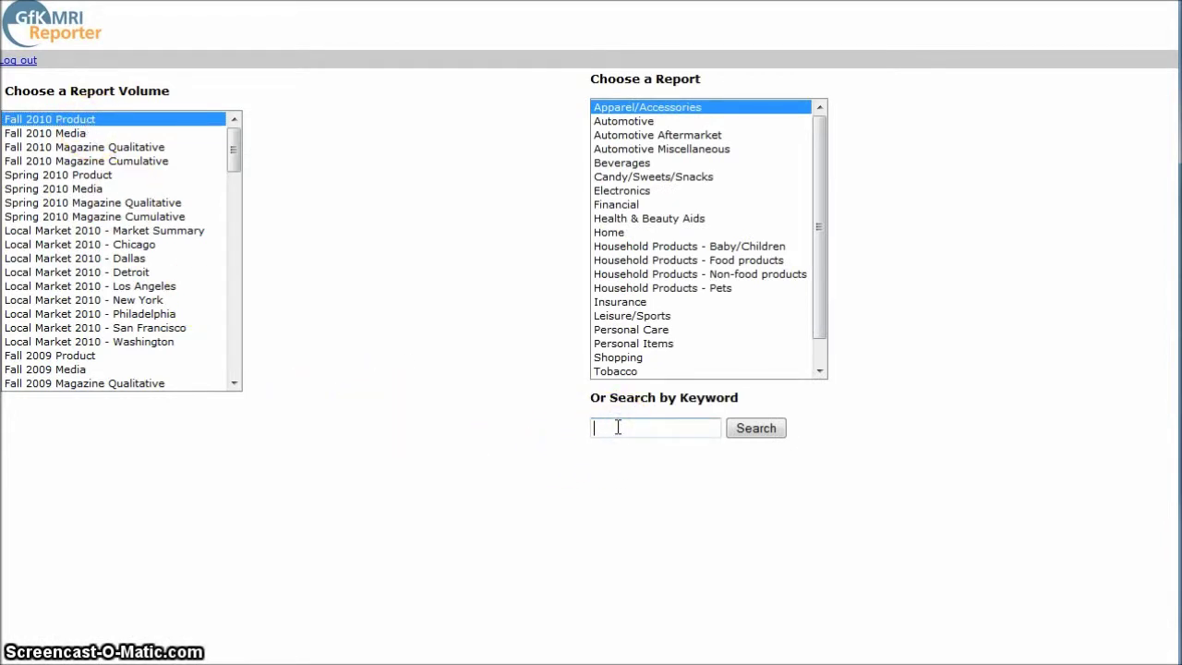
text(popcorn)
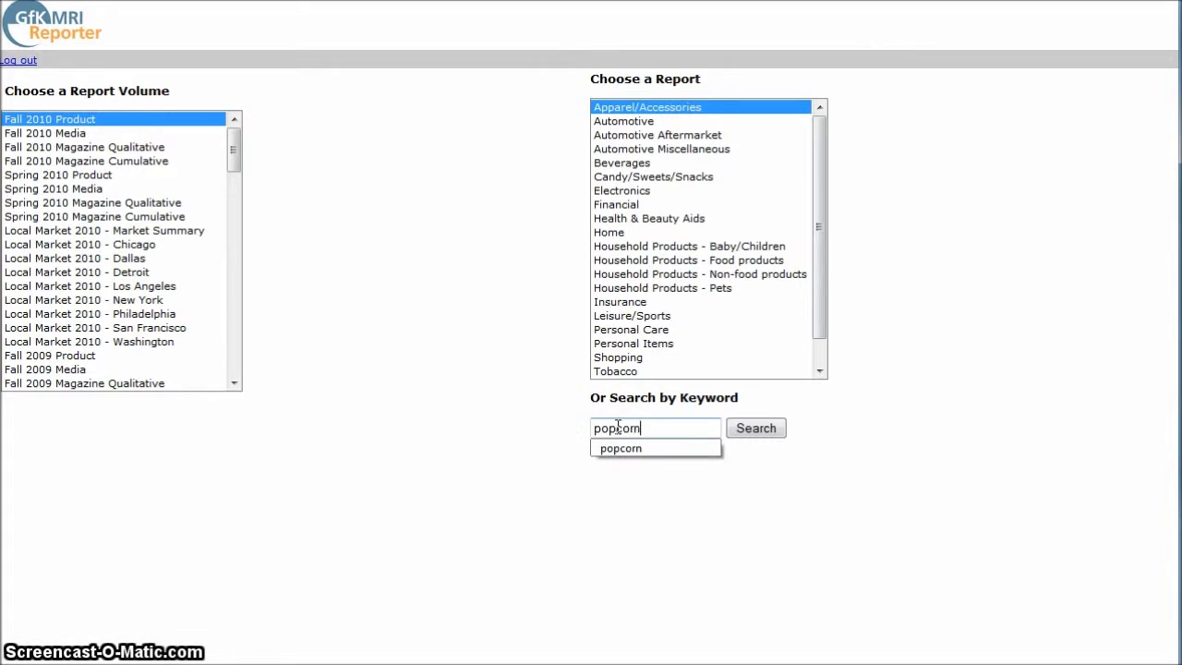
click(754, 431)
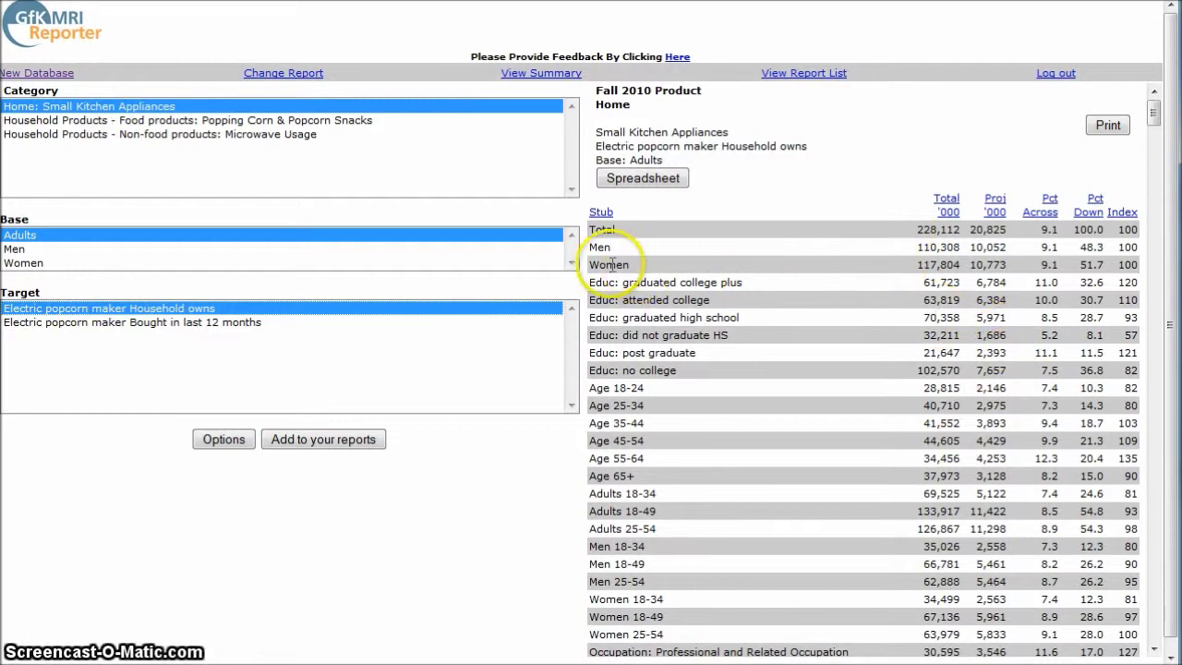
Show the Popping Corn & Popcorn Snacks category for the target "Used in last 6 months Popcorn Snacks (Principal Shoppers)".
click(240, 122)
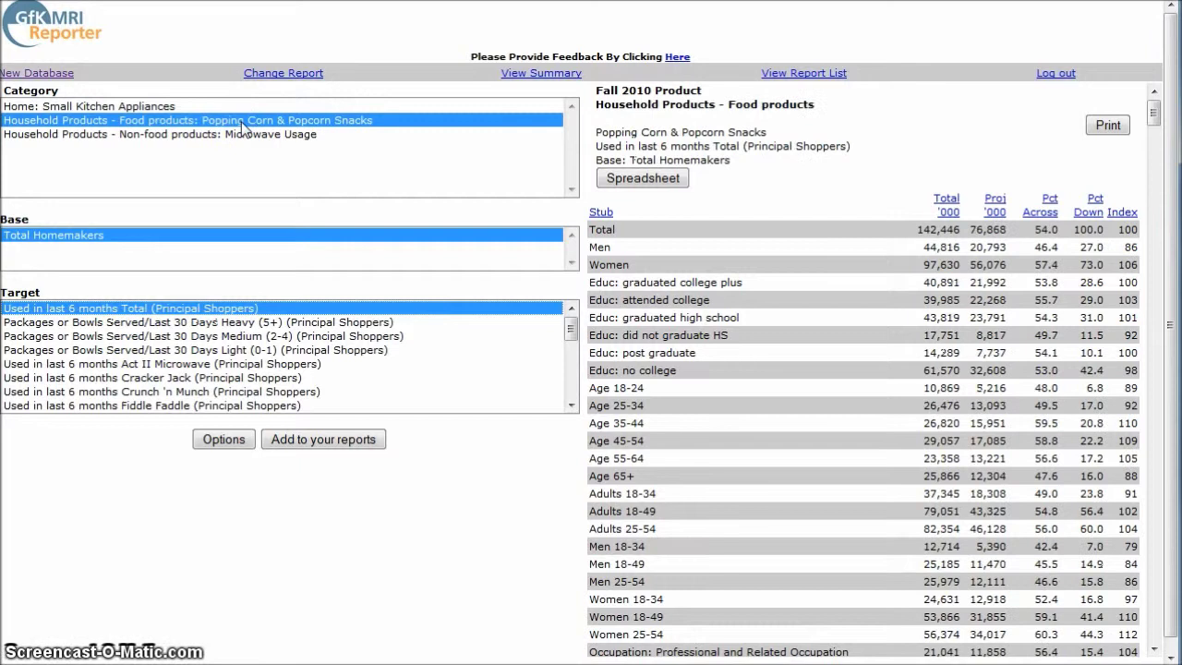
scroll(199, 360, down, 1)
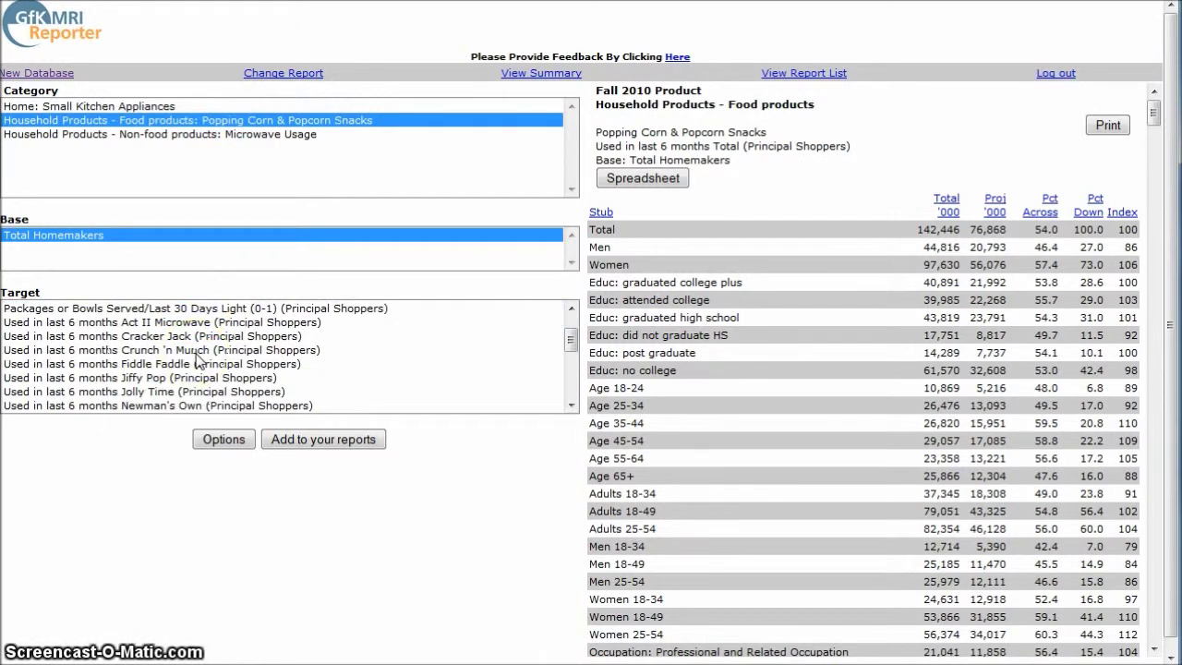
scroll(198, 360, down, 1)
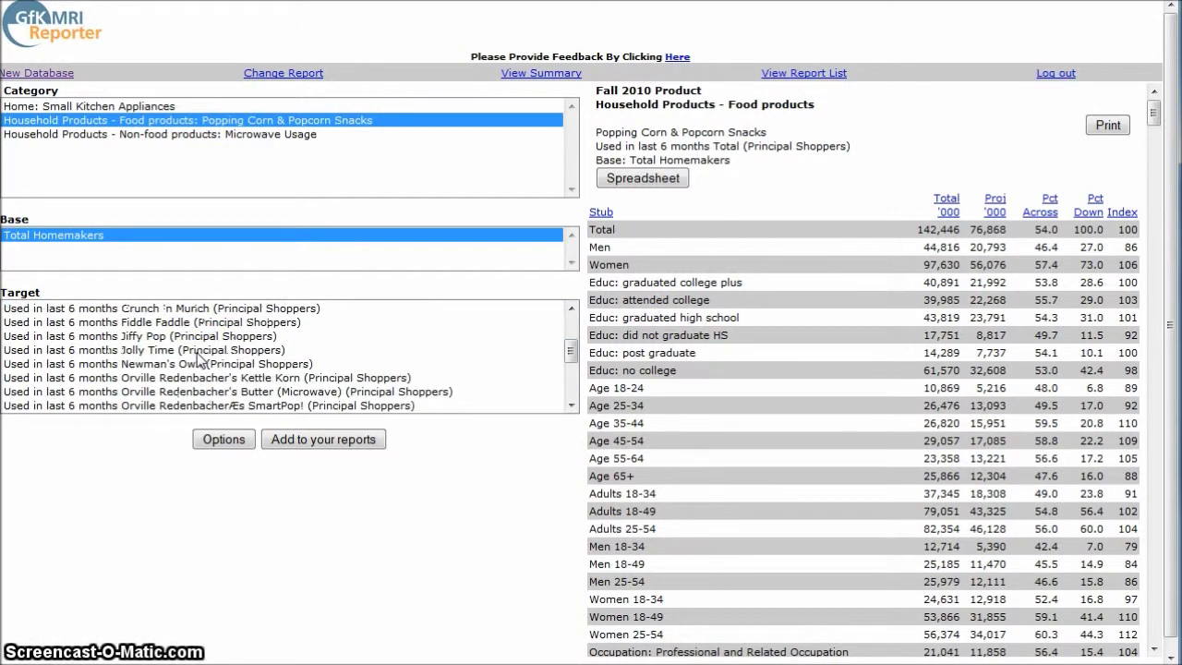
scroll(198, 360, down, 1)
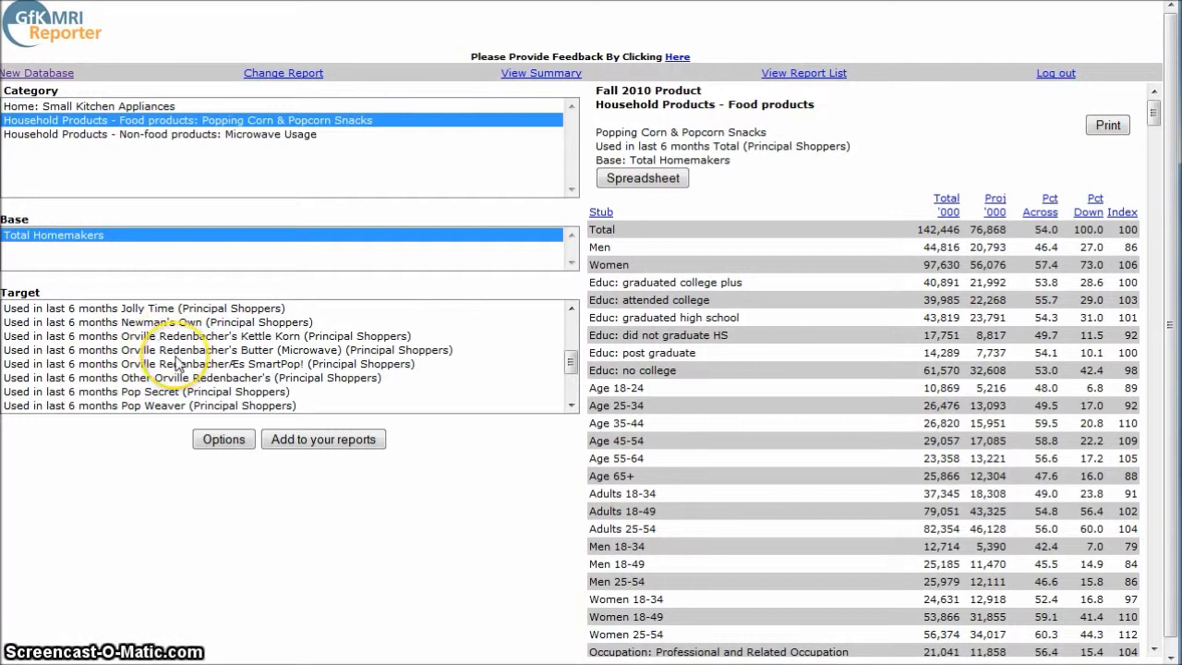
scroll(188, 355, down, 1)
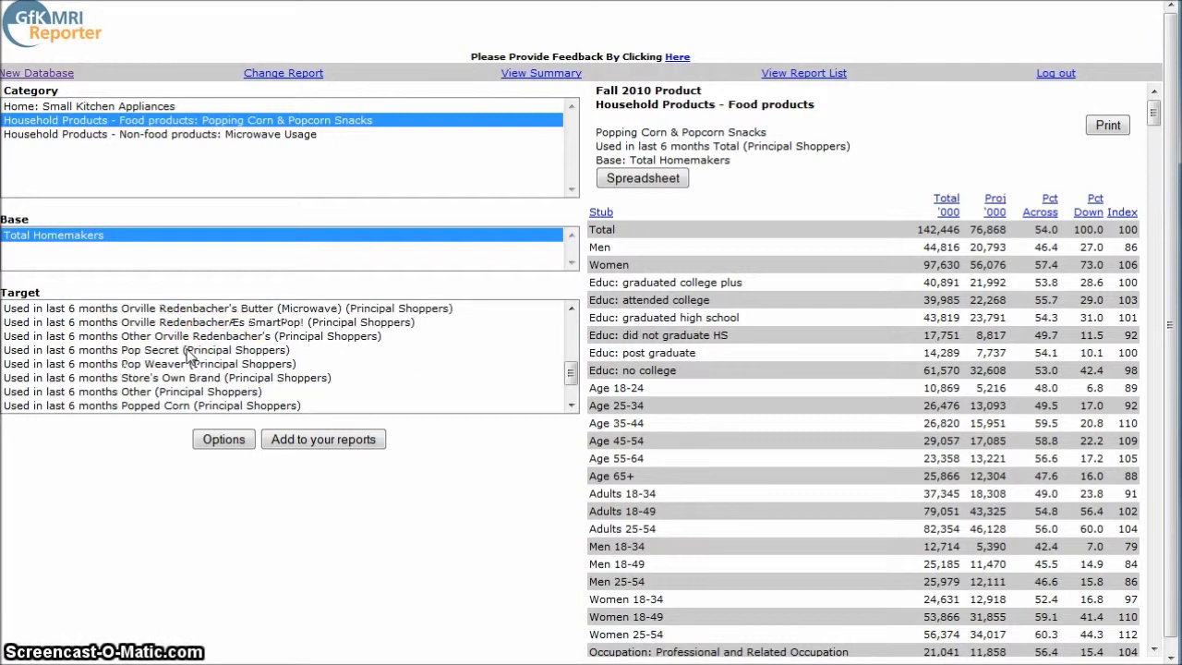
scroll(189, 355, down, 1)
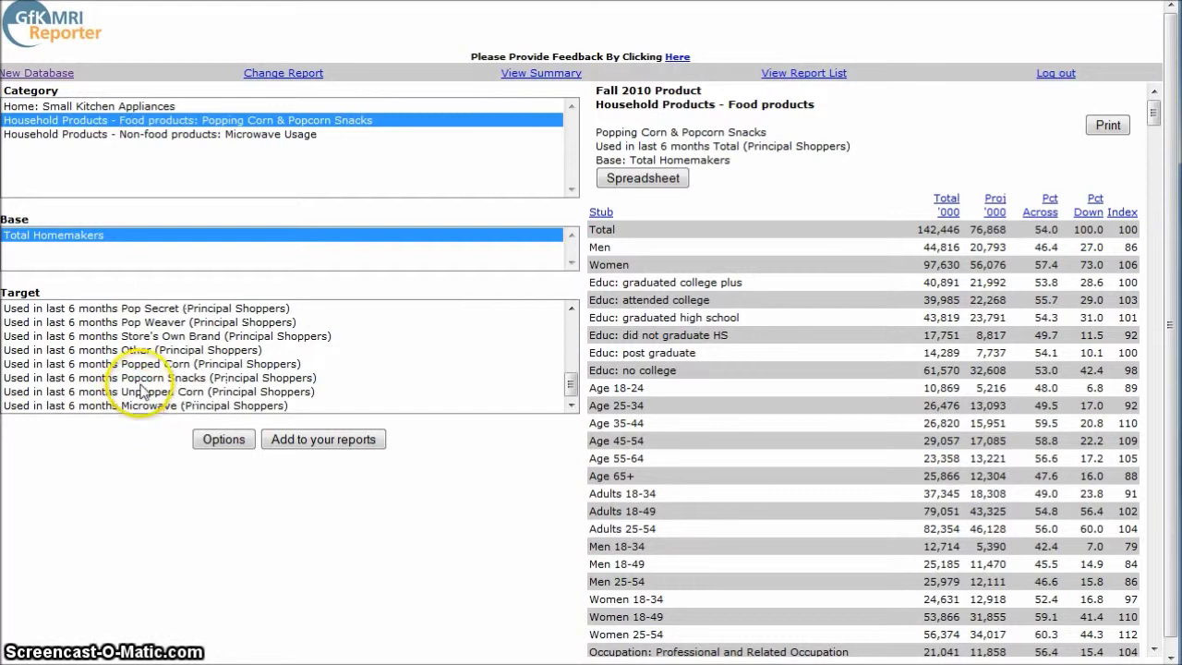
click(145, 378)
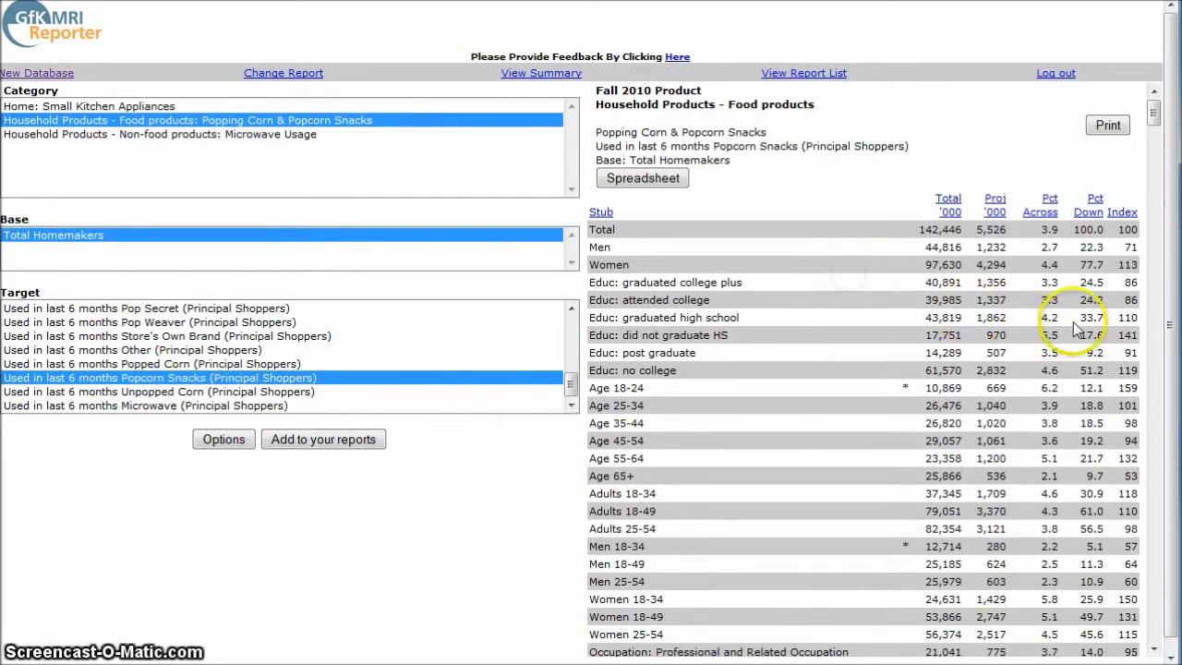
Examine the report's demographic rows, including age, occupation, household income, region, marital status, child age and home value.
scroll(1043, 292, down, 2)
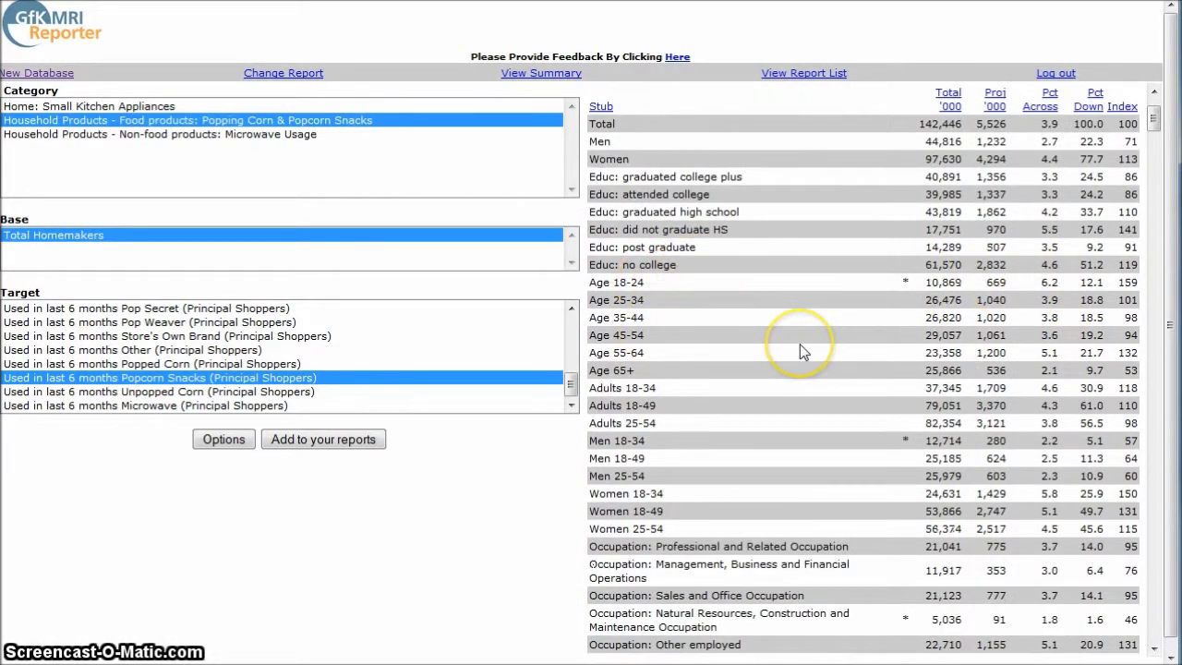
scroll(800, 343, down, 6)
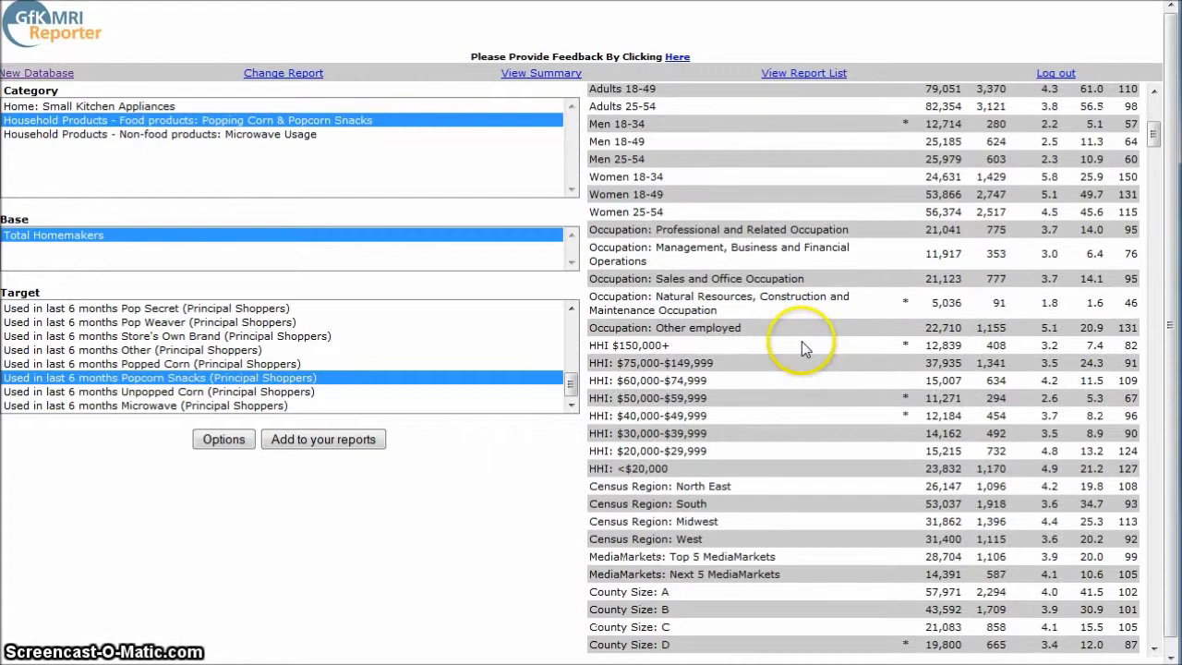
scroll(801, 345, down, 6)
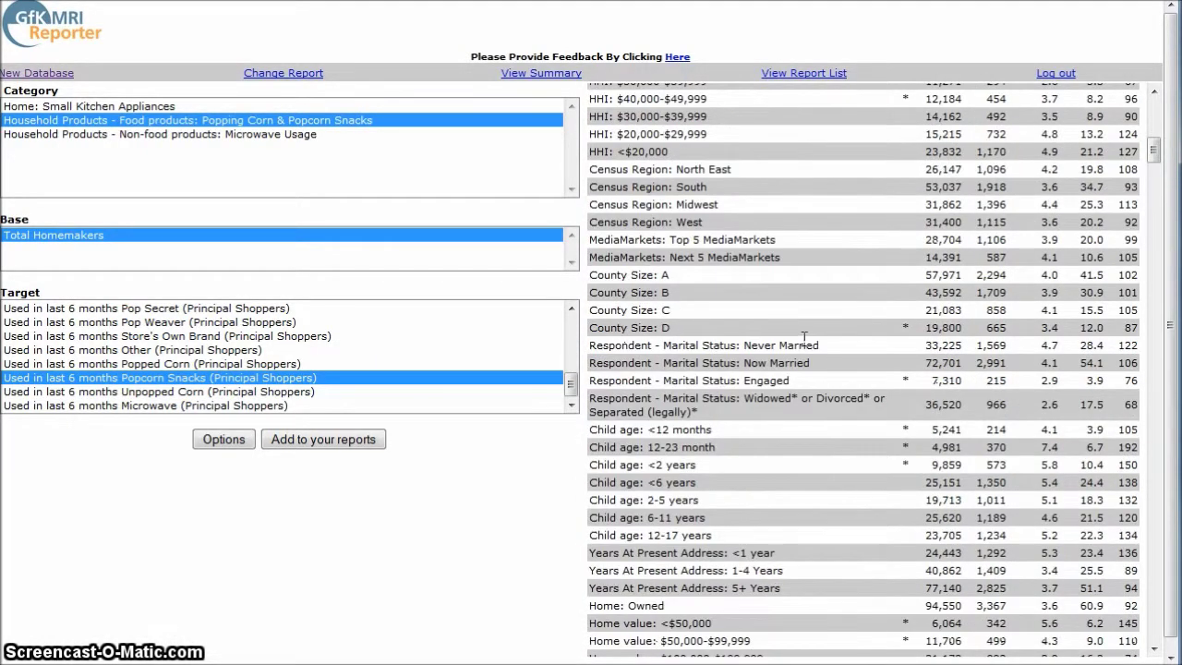
scroll(842, 364, down, 4)
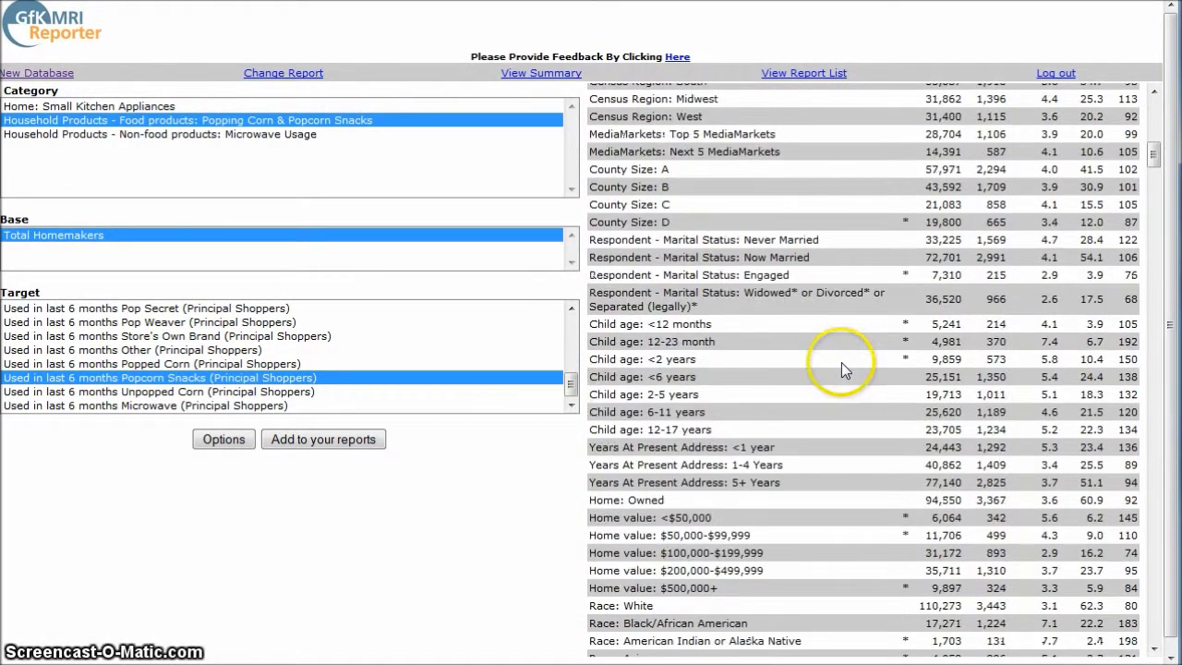
scroll(847, 355, down, 4)
scroll(936, 409, up, 20)
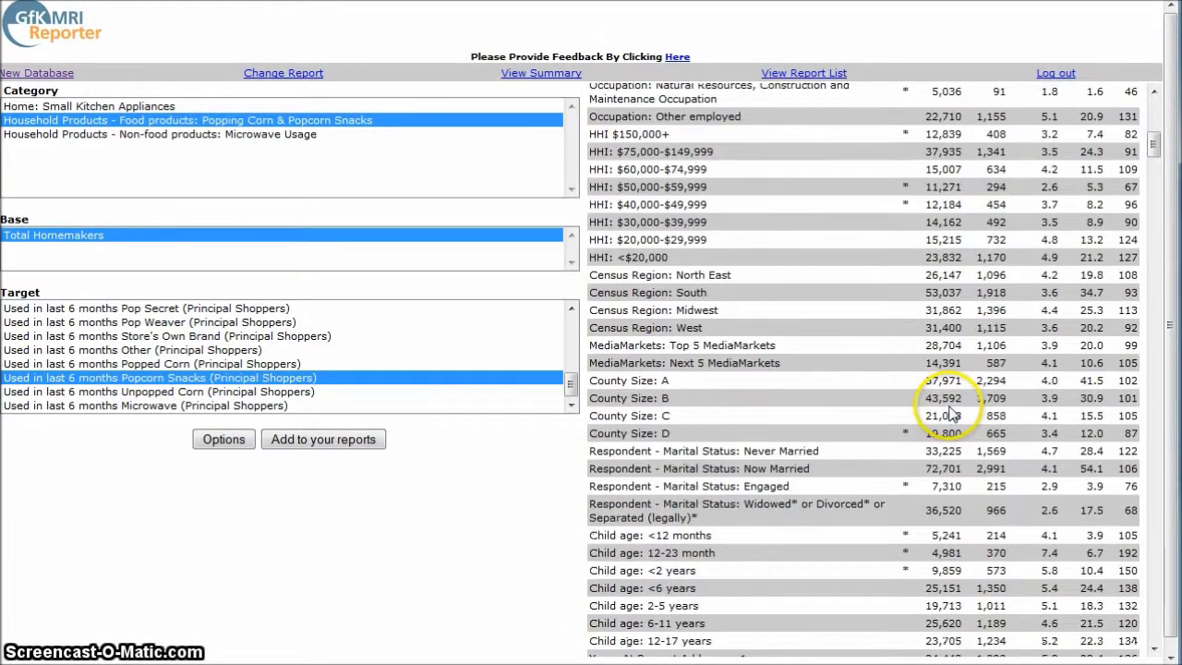
scroll(951, 406, up, 2)
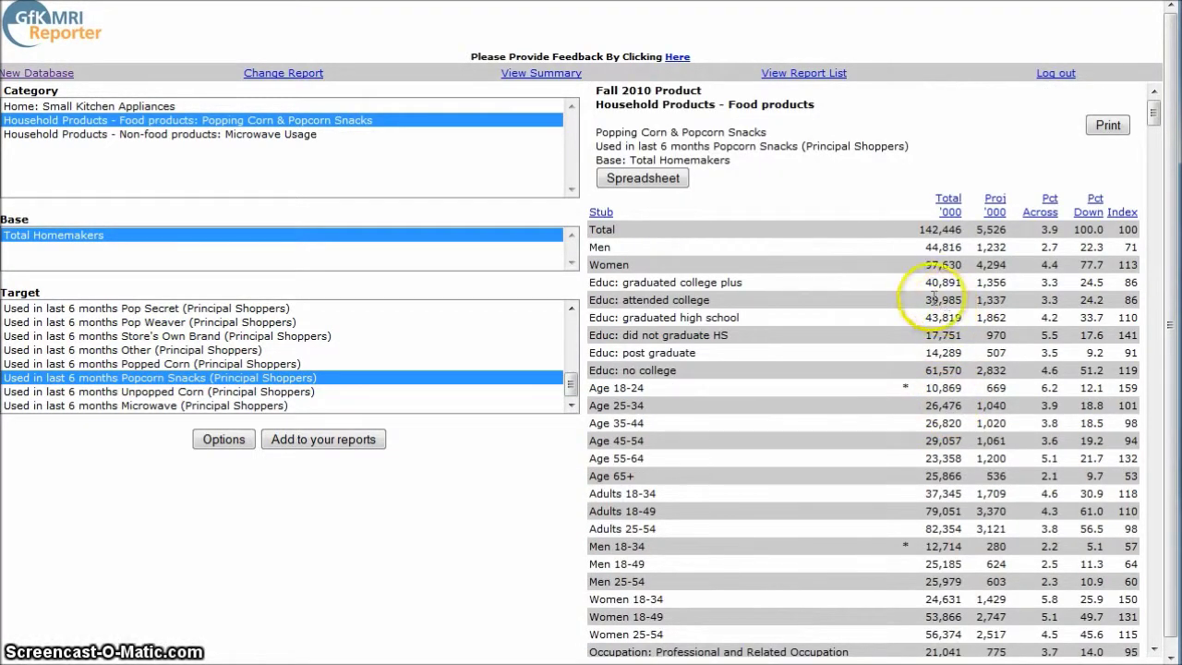
click(665, 180)
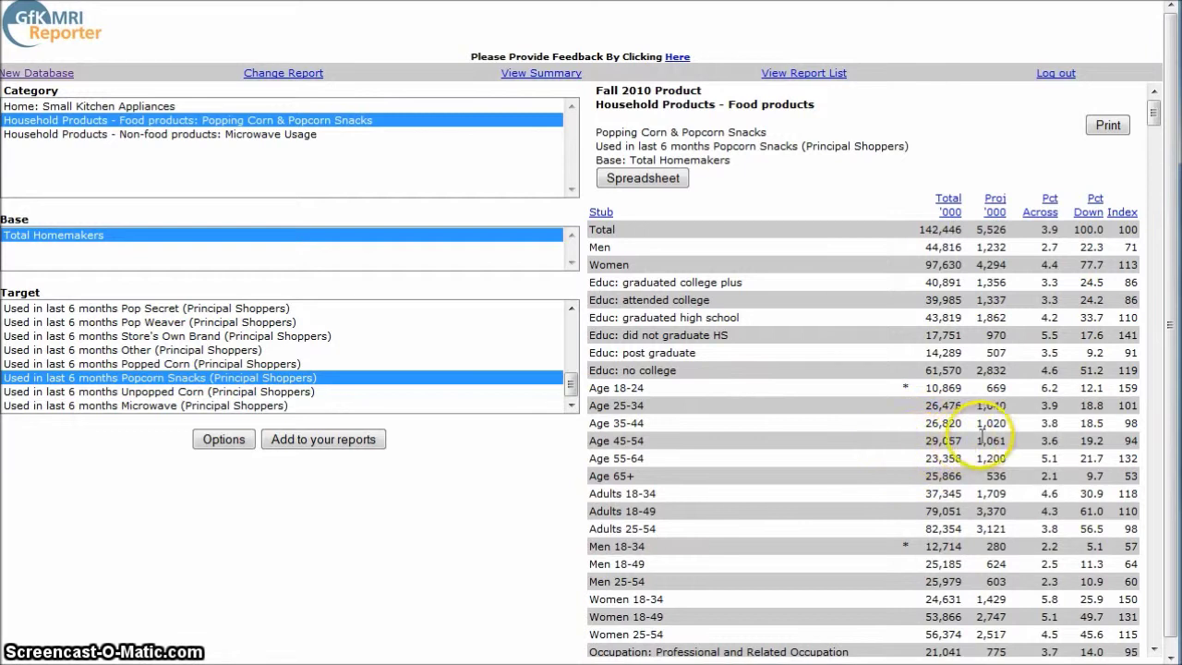
Highlight the Age 55-64 projected figure and the row's cells through Pct Down for reading, and clear the highlight.
drag(1014, 466, 977, 462)
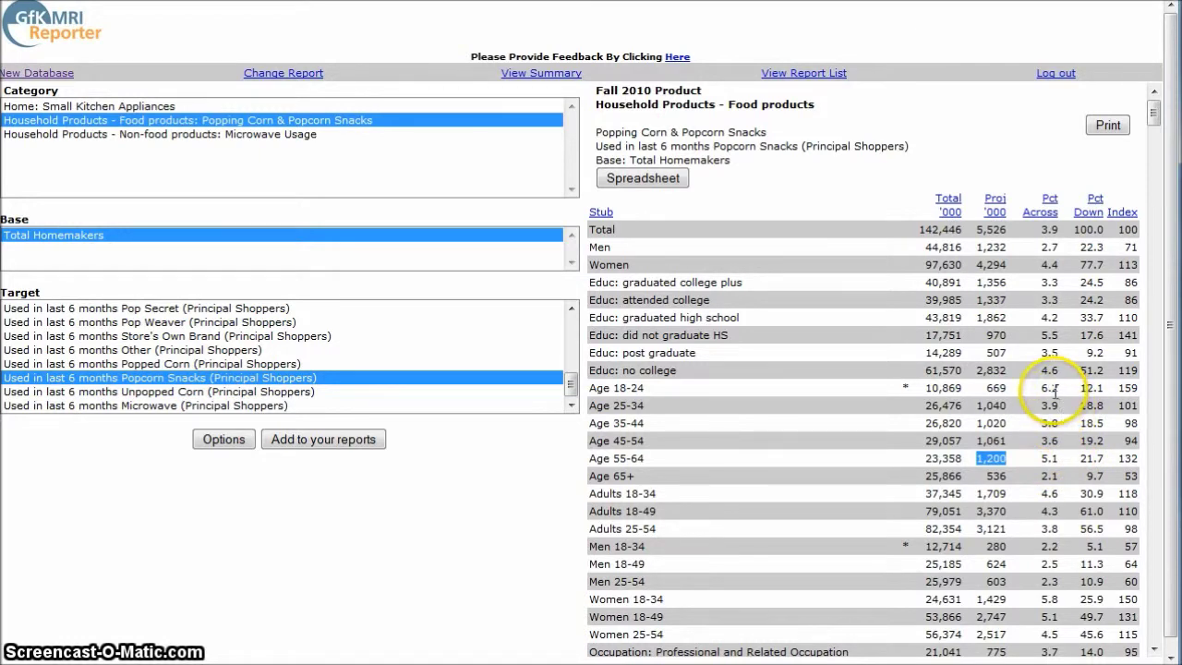
click(1106, 461)
drag(1073, 458, 587, 460)
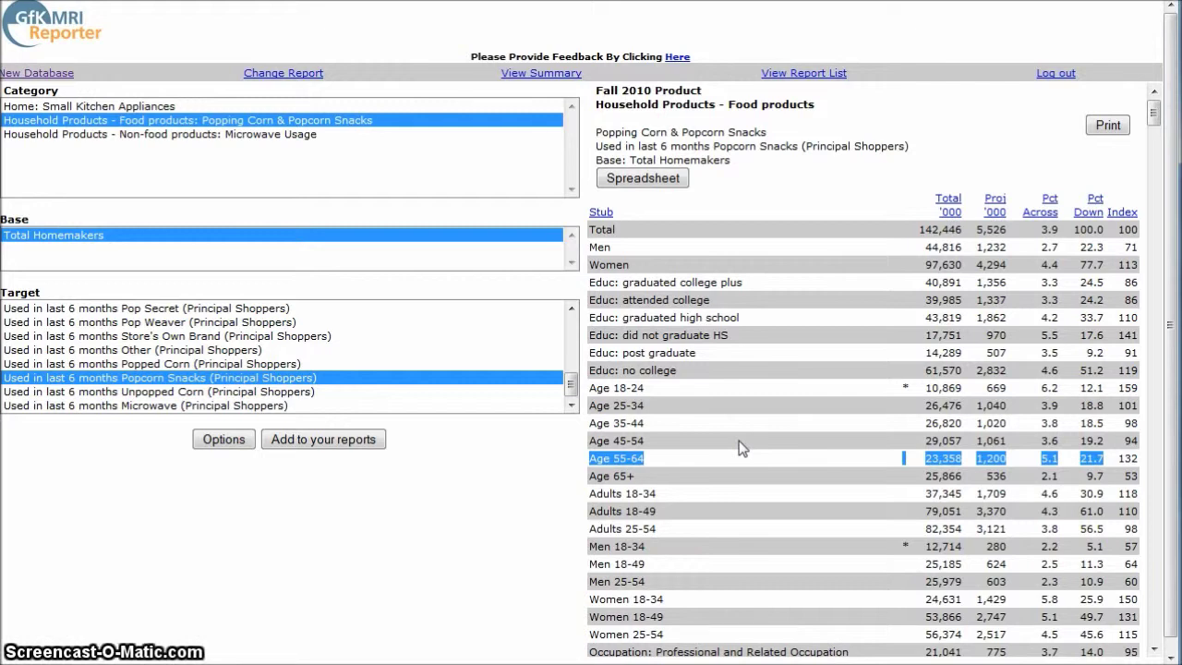
click(742, 447)
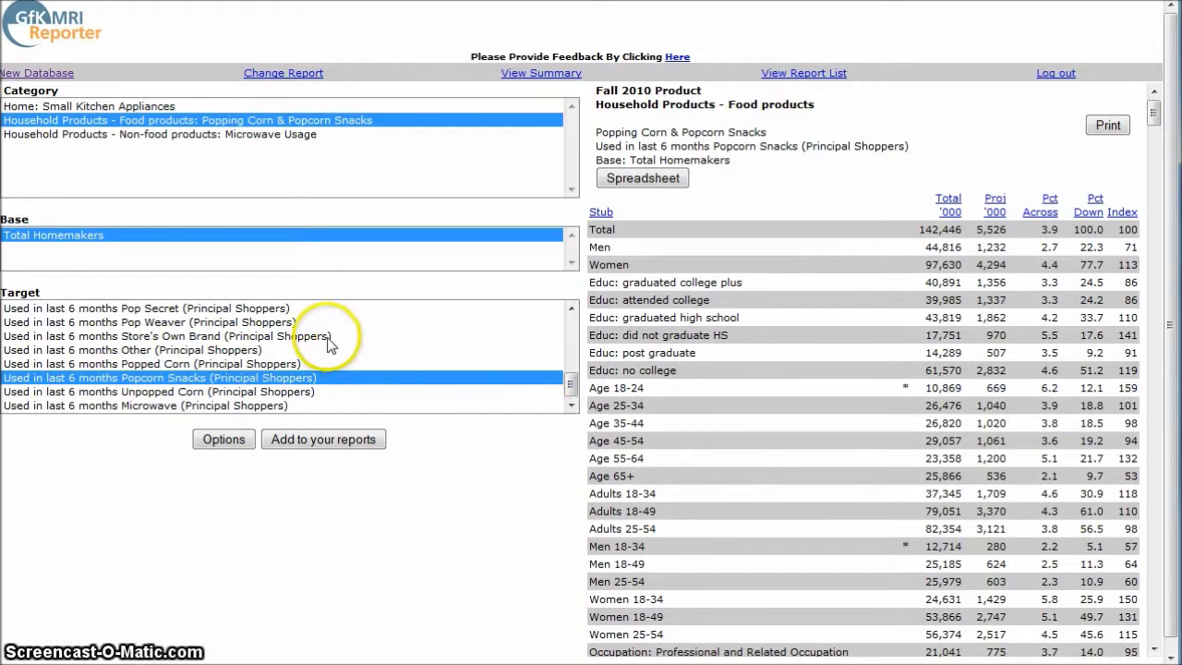
Examine the report's media rows for cable services, magazines, radio, TV dayparts, TV show types and web sites.
scroll(240, 354, up, 2)
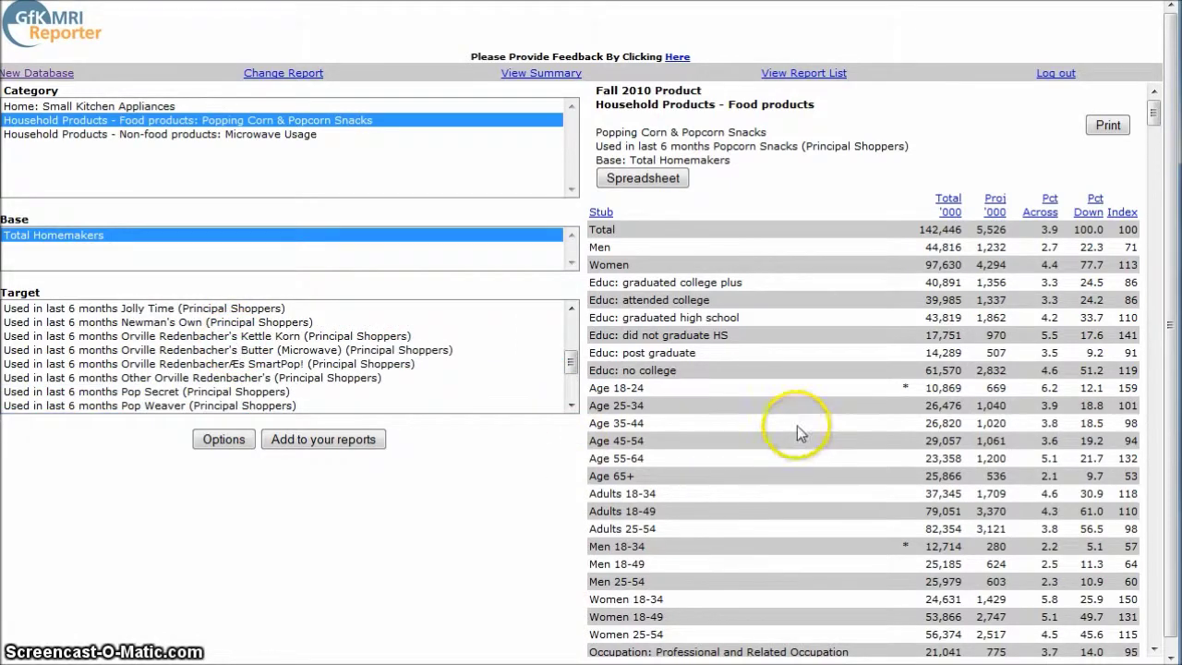
scroll(797, 428, down, 5)
drag(1158, 147, 1149, 258)
scroll(910, 277, down, 20)
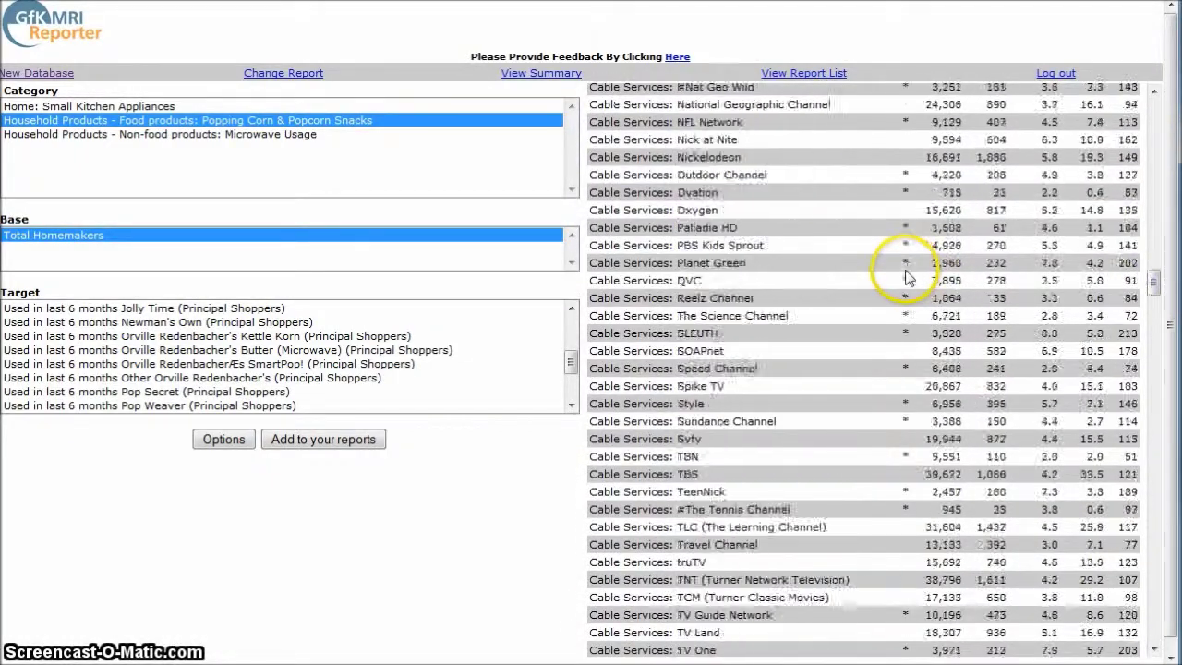
scroll(902, 315, down, 20)
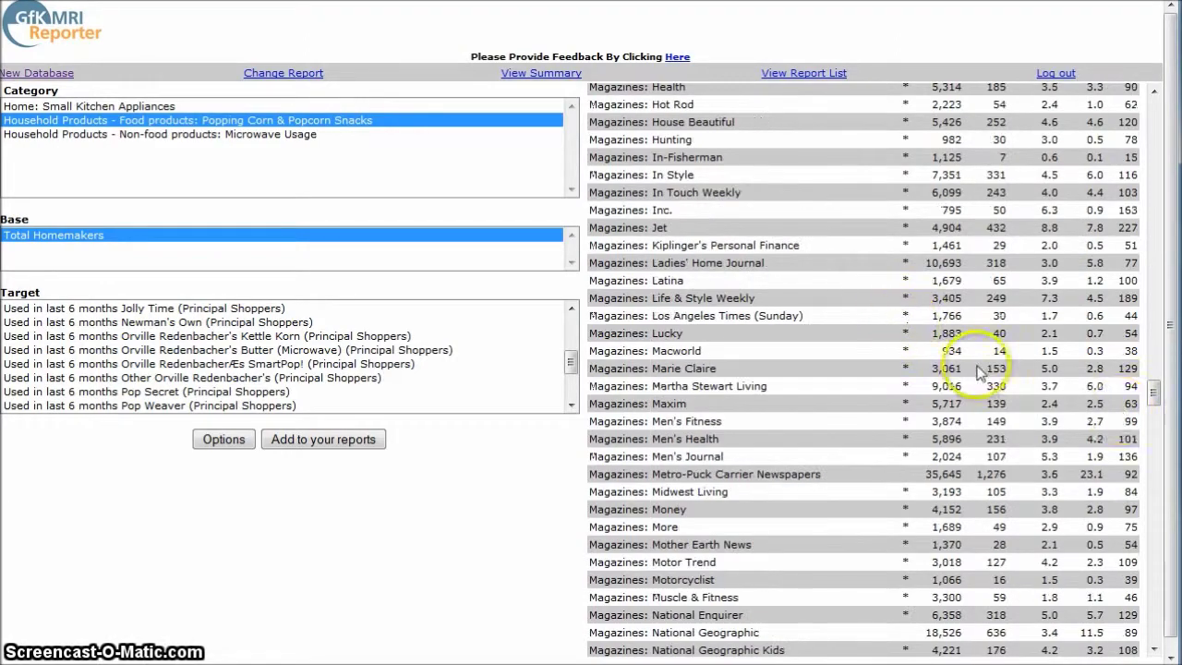
drag(1154, 391, 1160, 523)
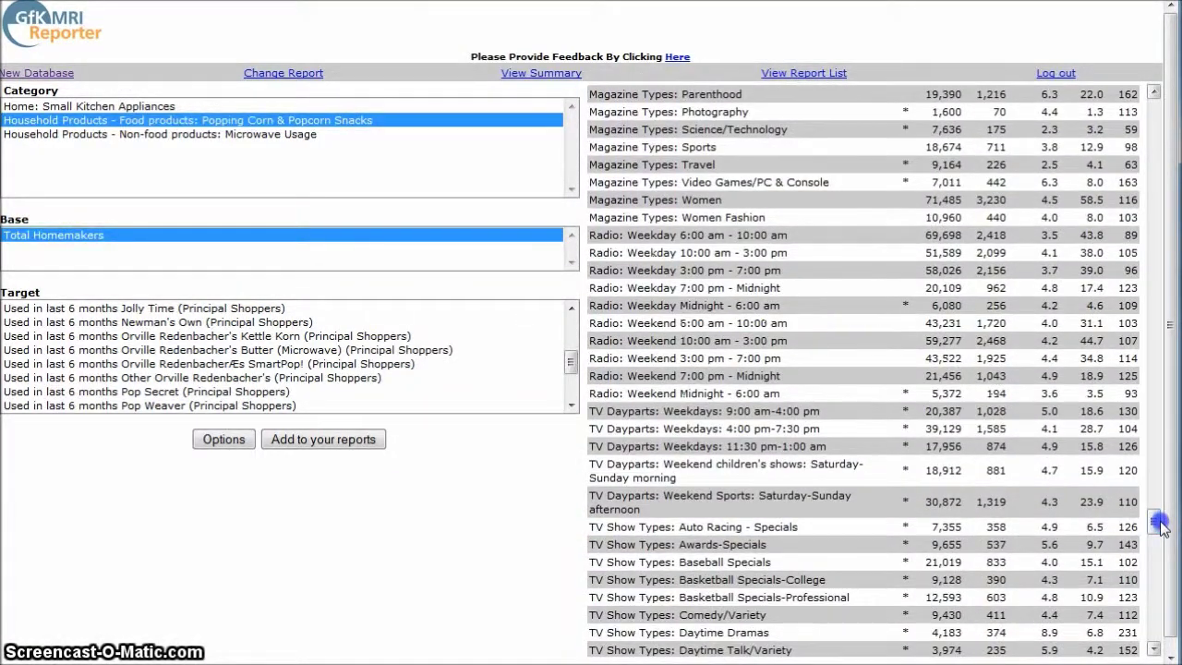
scroll(972, 289, down, 6)
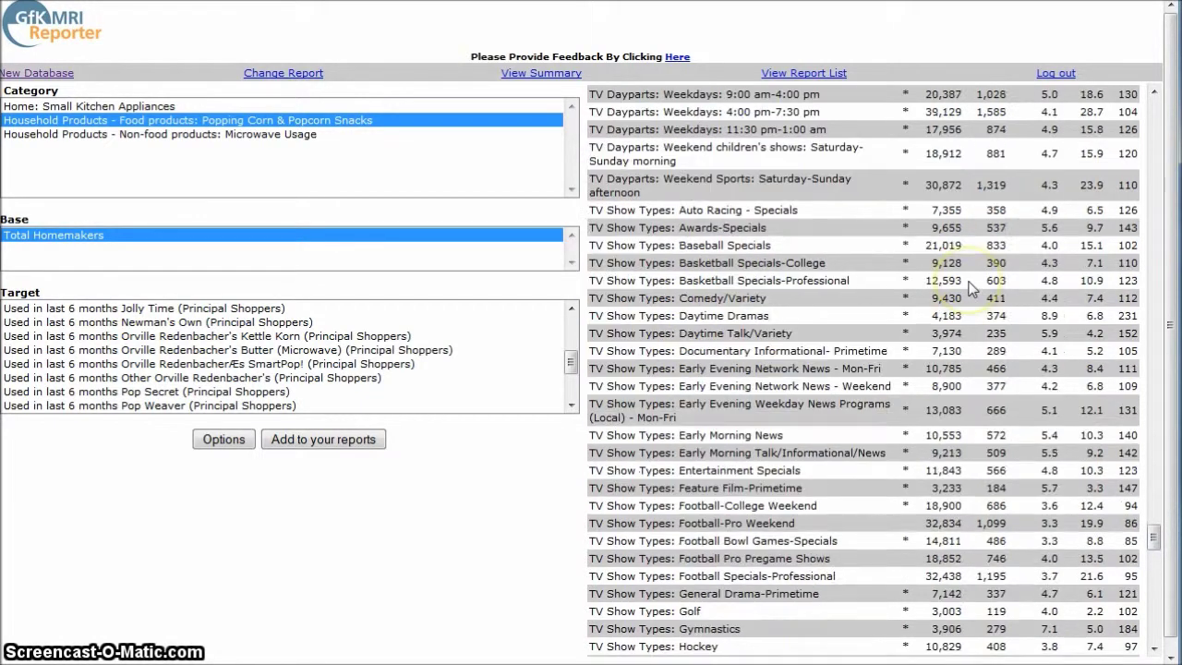
scroll(972, 289, down, 8)
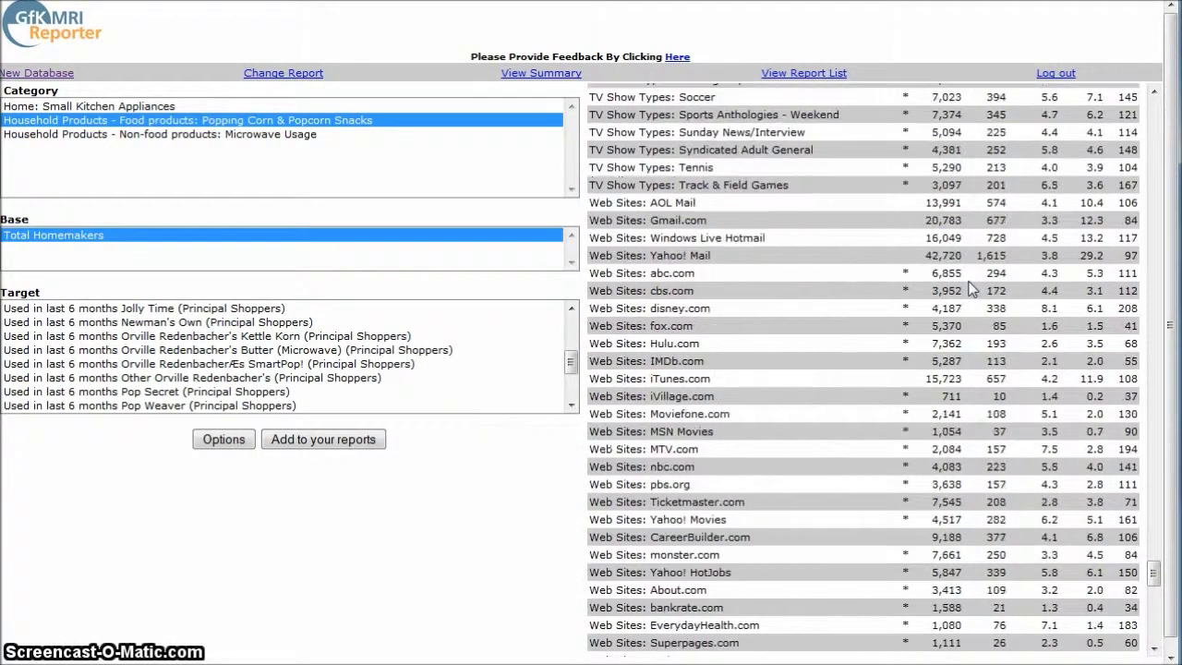
click(957, 277)
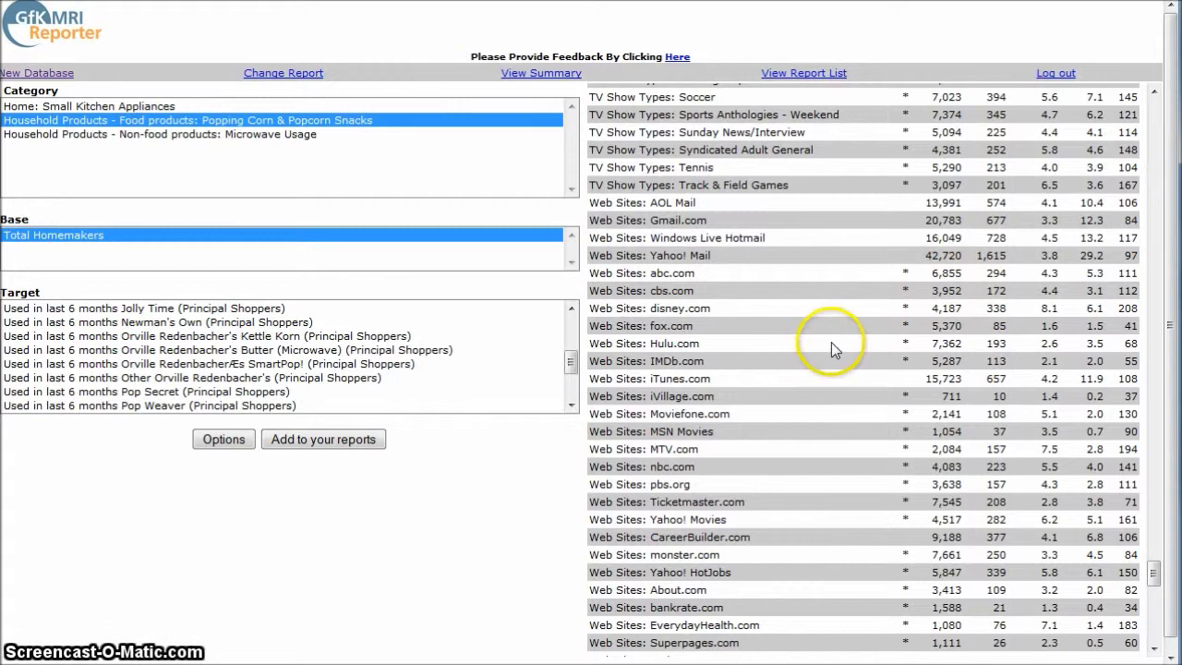
scroll(833, 336, down, 8)
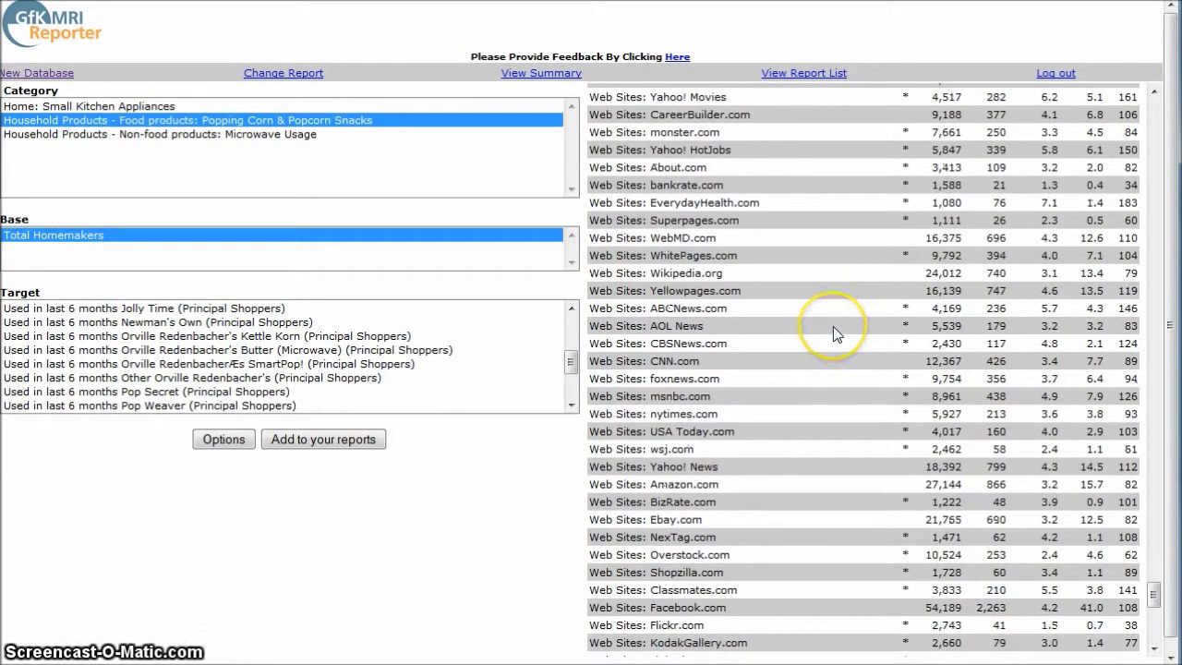